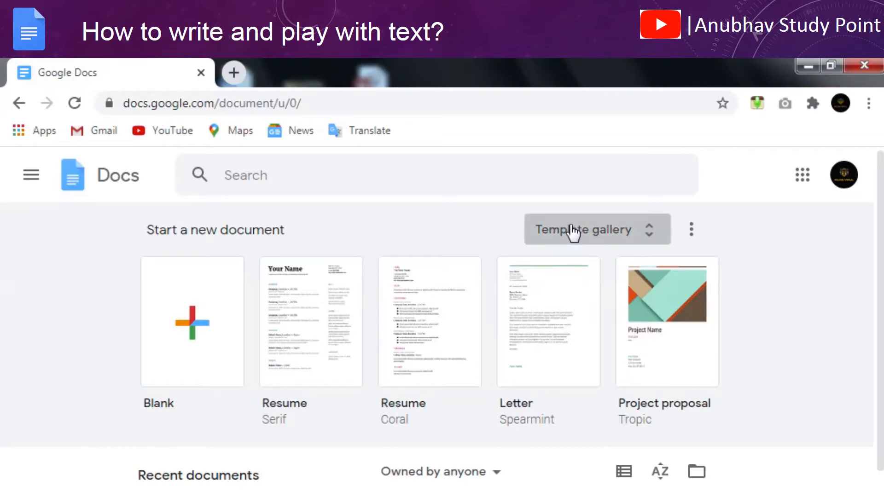
Create a blank document and enter the line "Welcome to Anubhav Study Point".
left_click(193, 322)
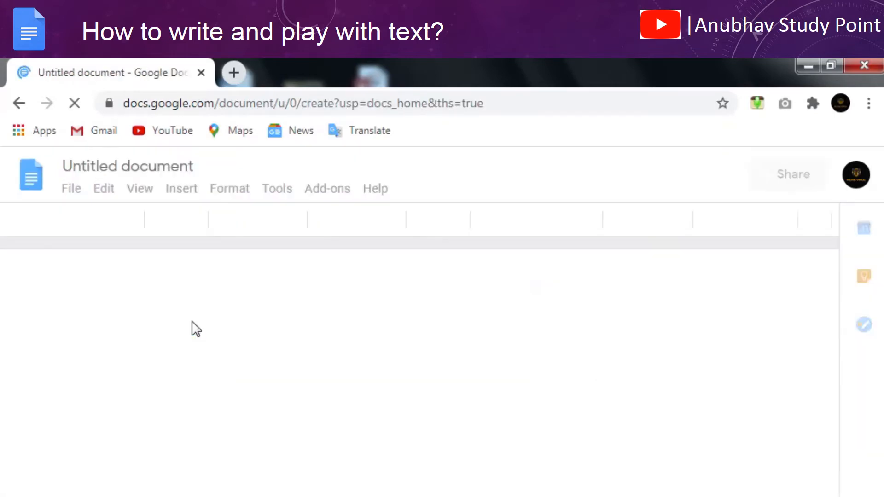
type("Welcome to Anubhav Study Point")
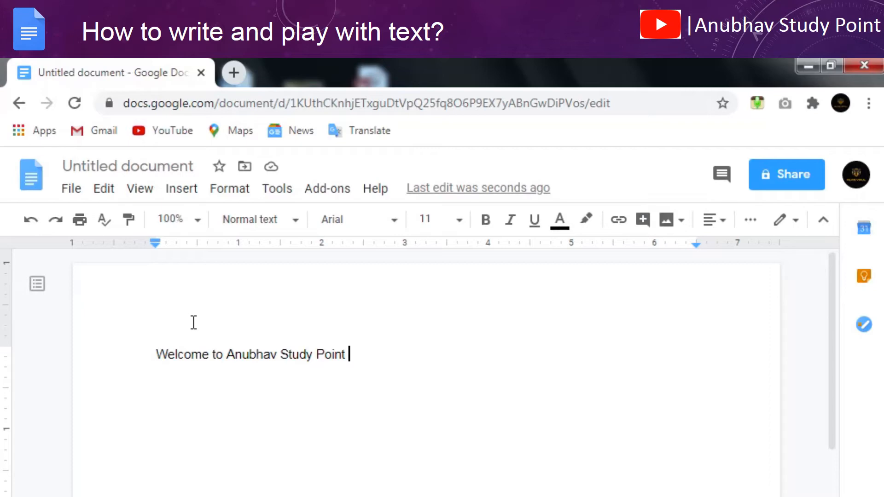
Select the whole line and examine the available fonts, including the additional ones in the full font catalogue.
left_click(156, 354)
left_click_drag(168, 355, 363, 354)
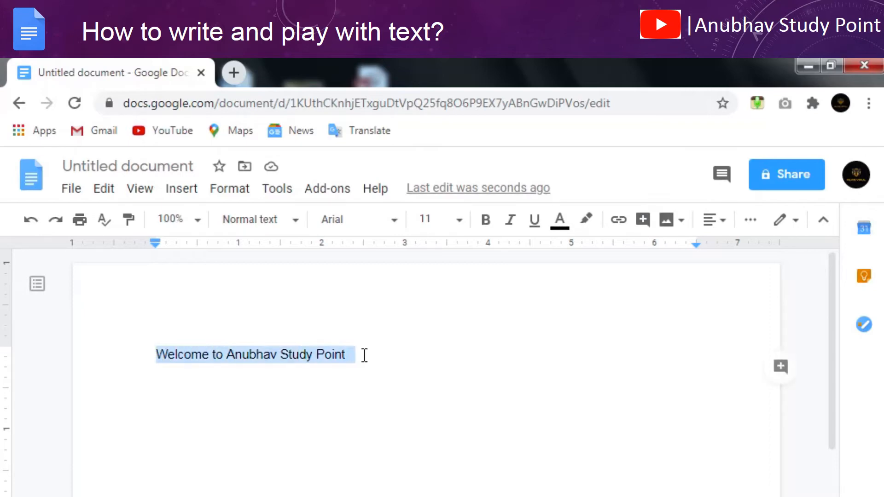
left_click(384, 227)
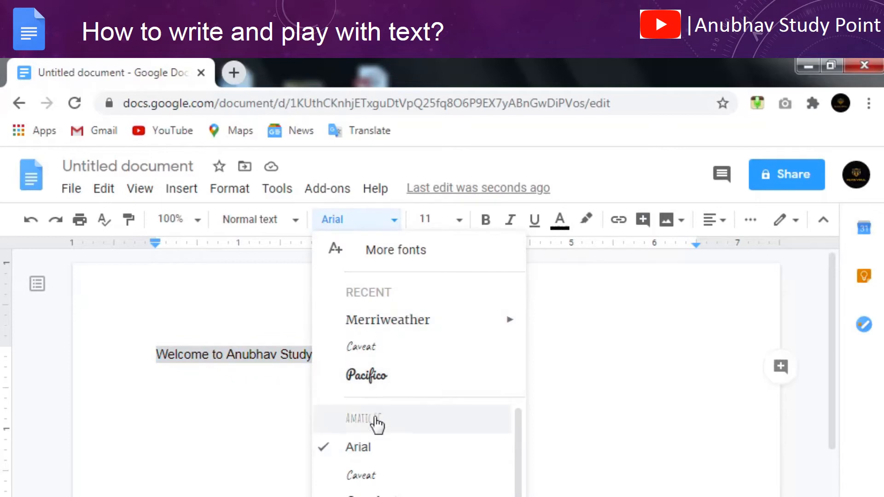
scroll(377, 426, "down", 6)
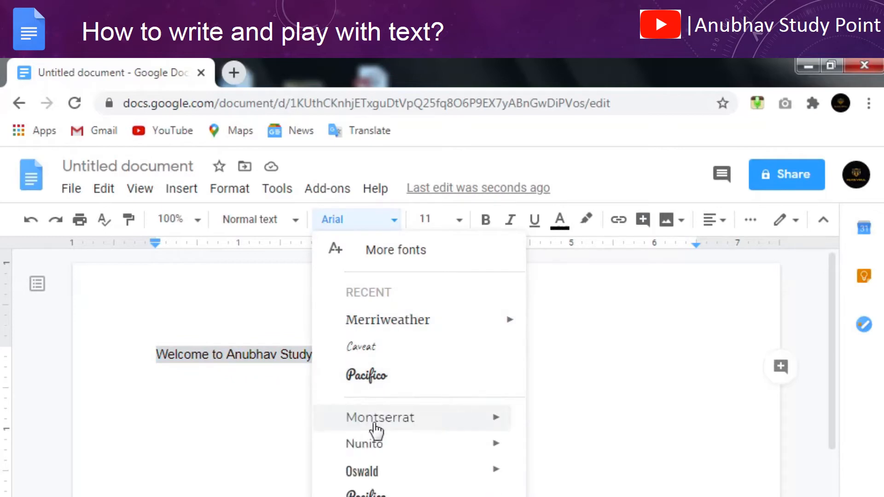
scroll(373, 435, "down", 2)
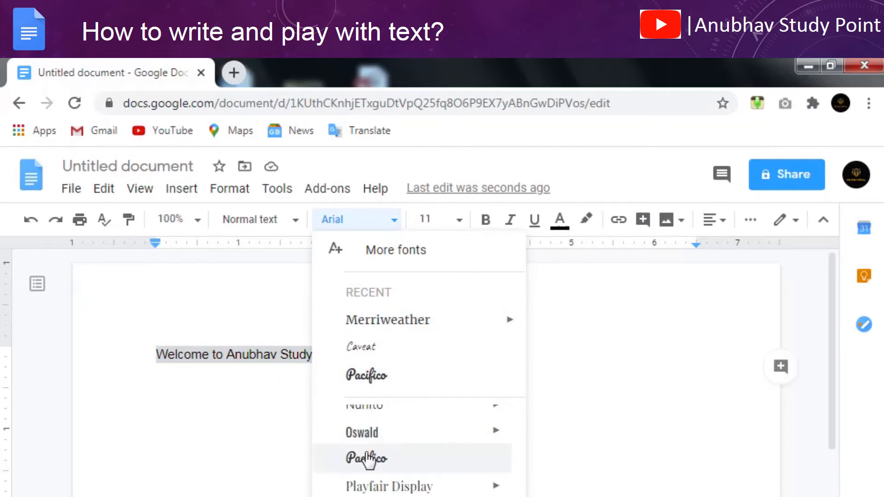
scroll(369, 458, "up", 1)
scroll(368, 456, "up", 9)
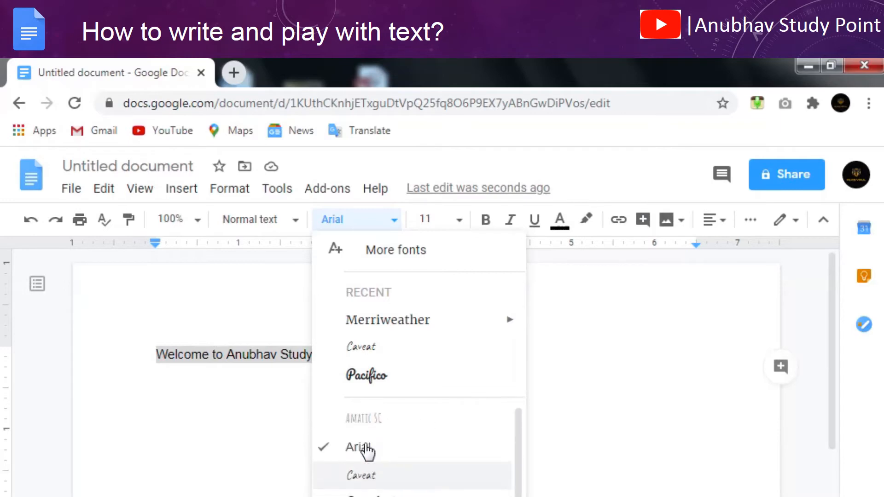
left_click(392, 254)
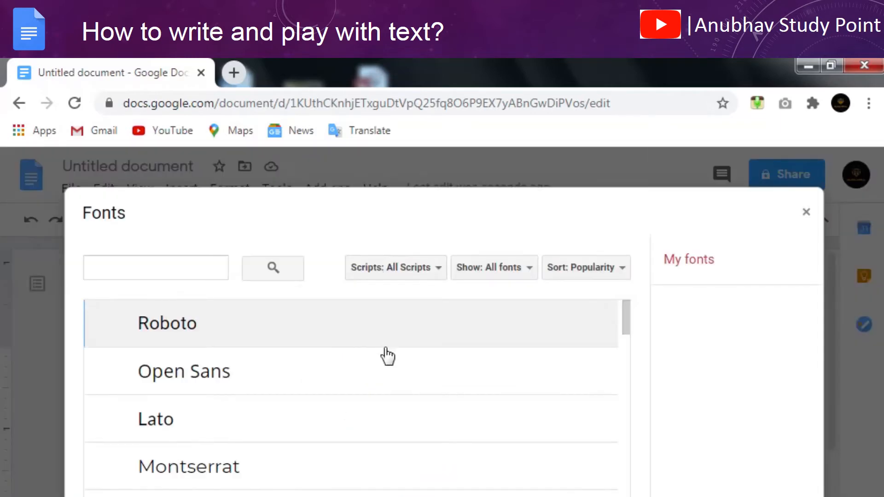
scroll(387, 350, "down", 2)
scroll(386, 357, "down", 5)
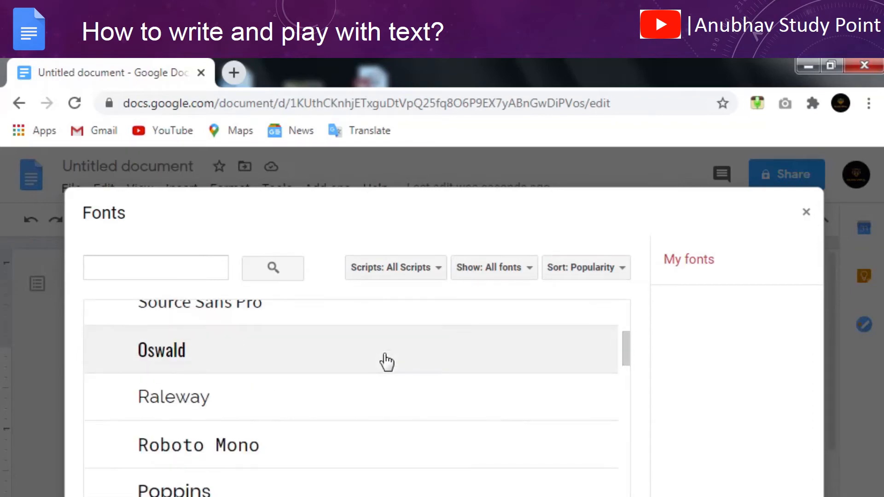
scroll(384, 363, "down", 10)
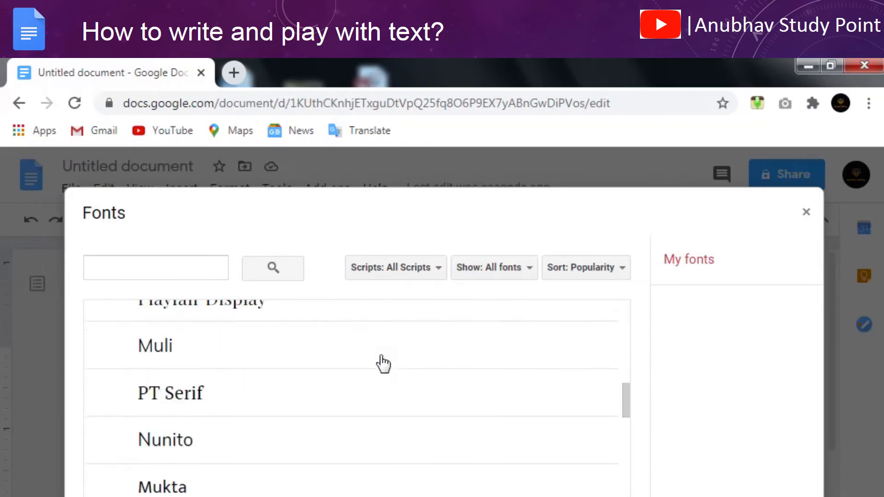
scroll(383, 364, "down", 10)
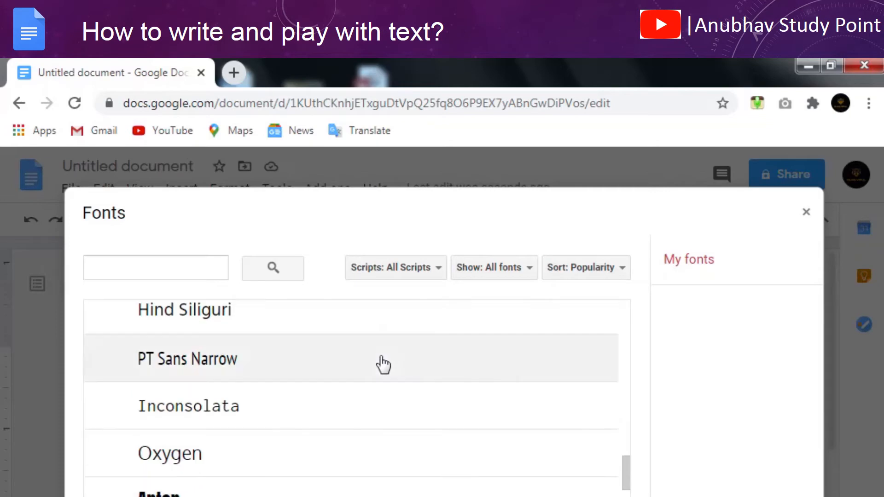
scroll(383, 364, "down", 2)
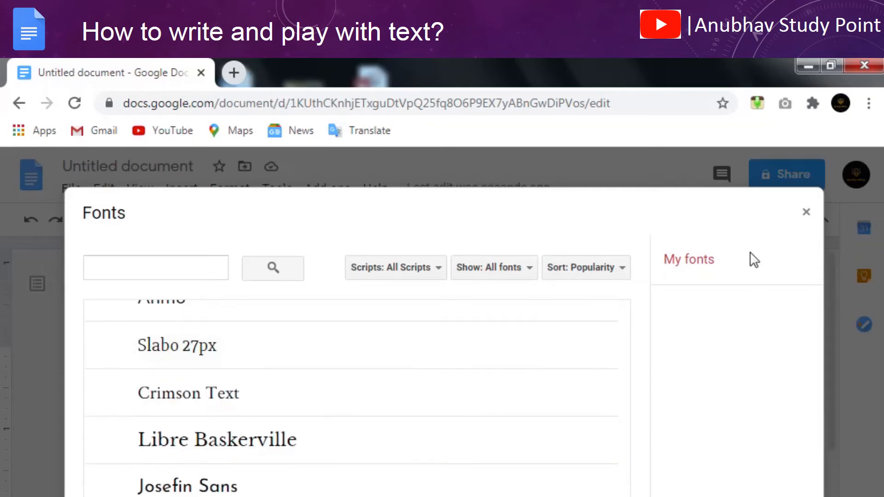
left_click(806, 212)
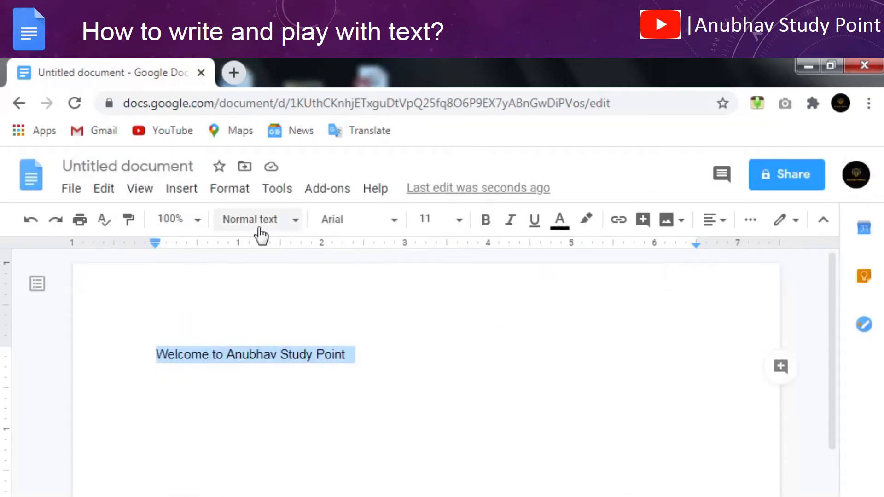
Set the font of the selected line to Pacifico and clear the selection.
left_click(373, 223)
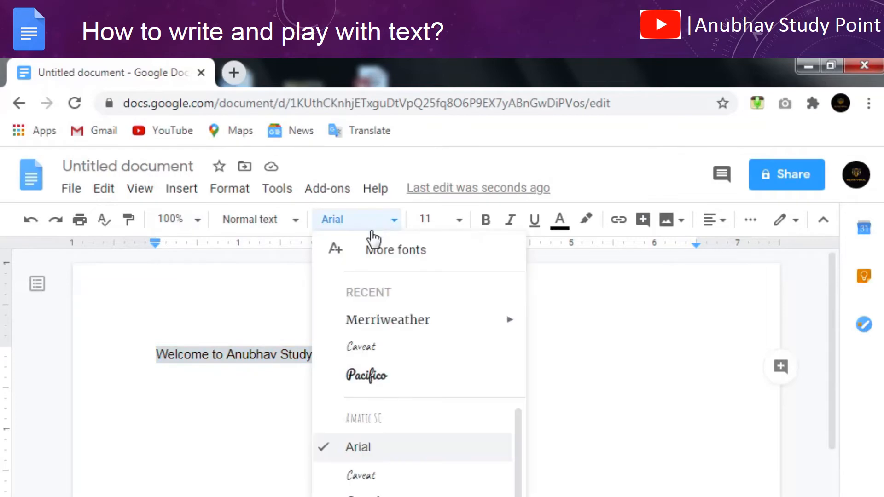
left_click(421, 385)
left_click(420, 377)
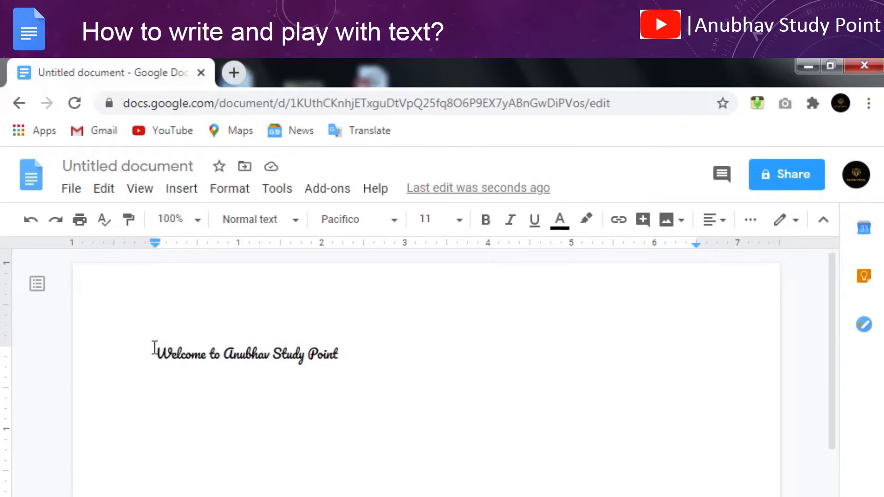
Select the whole welcome line and set its font to Comic Sans MS.
left_click_drag(161, 355, 359, 359)
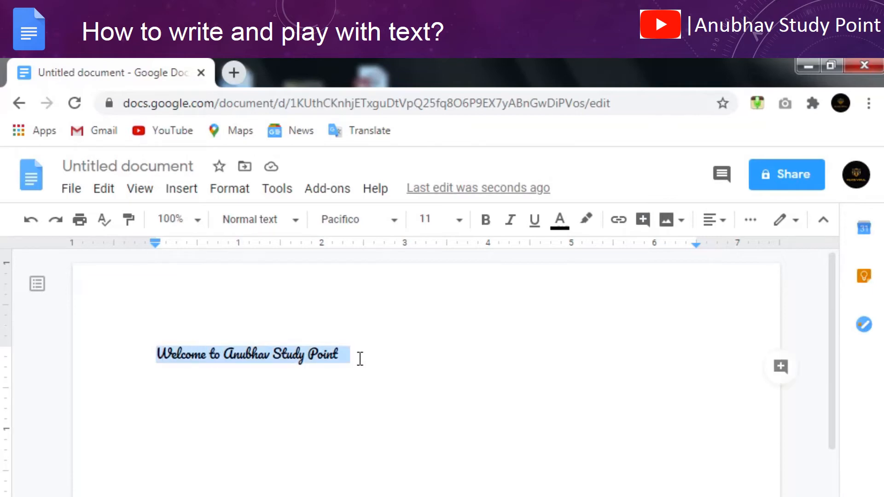
left_click(391, 221)
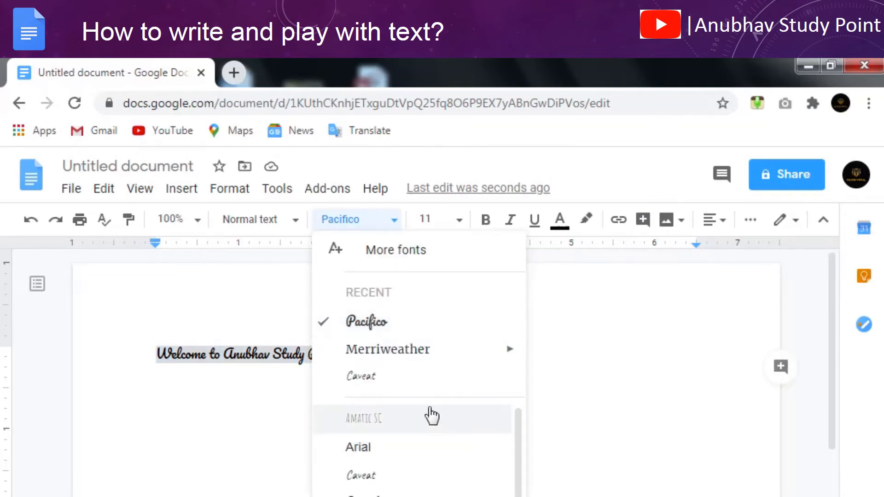
scroll(426, 415, "down", 2)
mouse_move(425, 415)
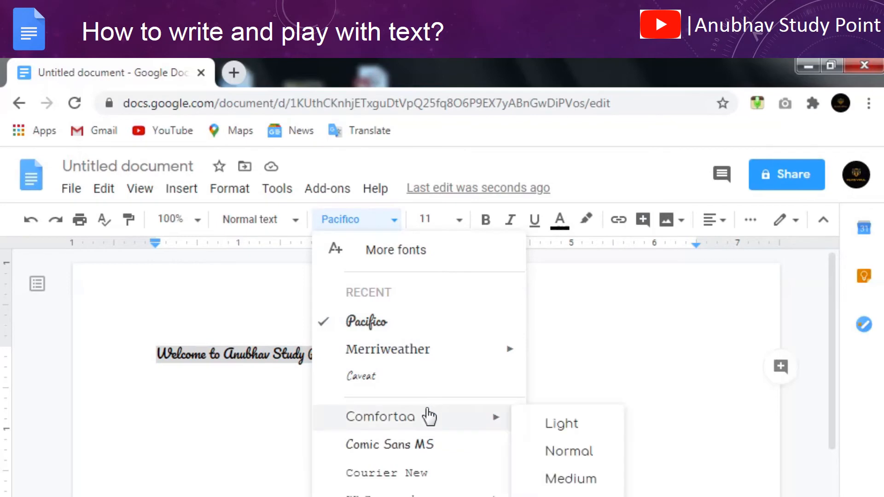
left_click(426, 449)
left_click(412, 358)
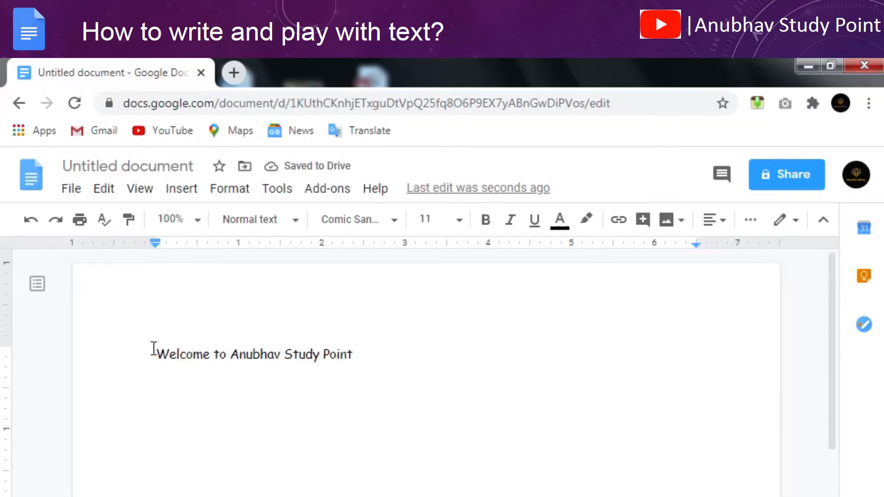
Set the welcome line's font size to 8, and delete the line and undo that deletion.
left_click_drag(153, 356, 357, 347)
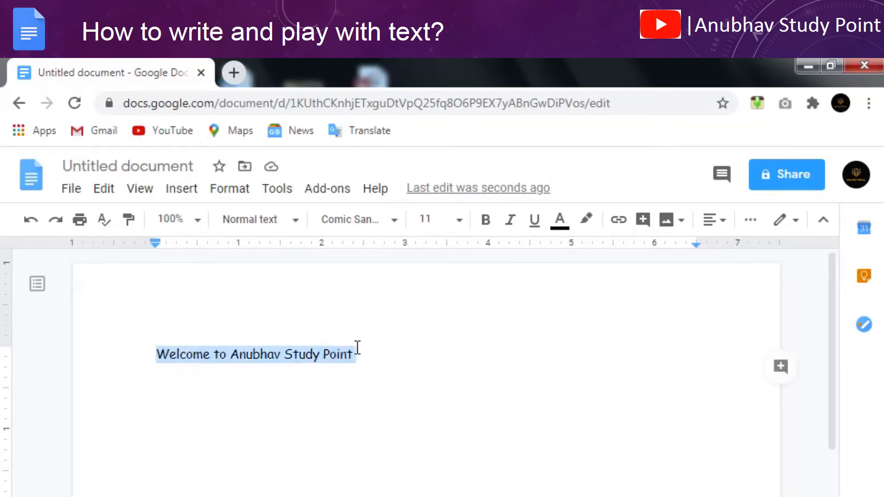
left_click(460, 220)
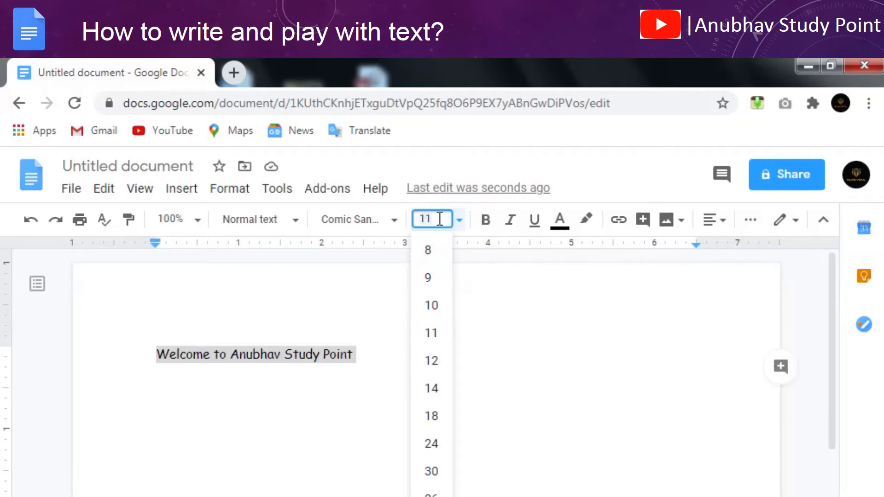
left_click(435, 259)
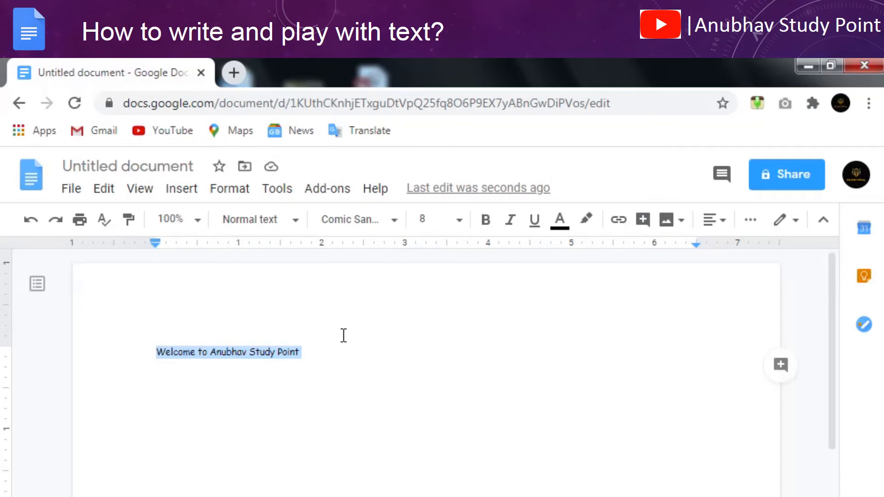
key("BackSpace")
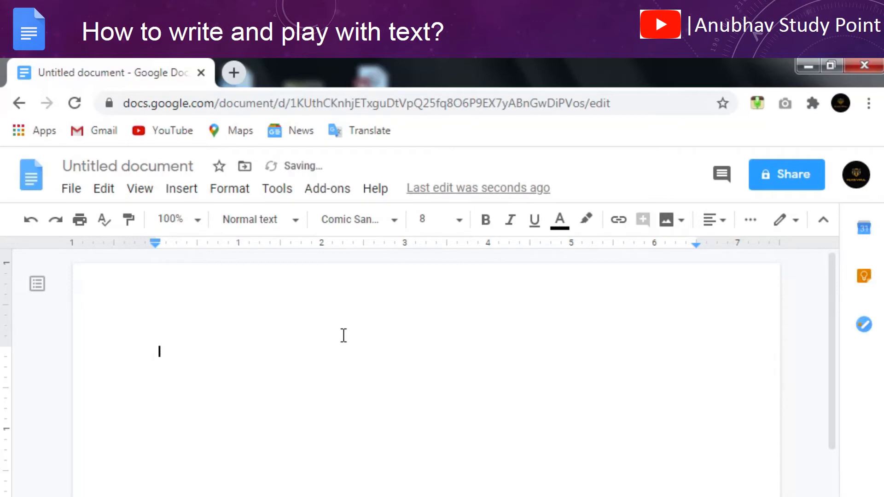
key("ctrl+z")
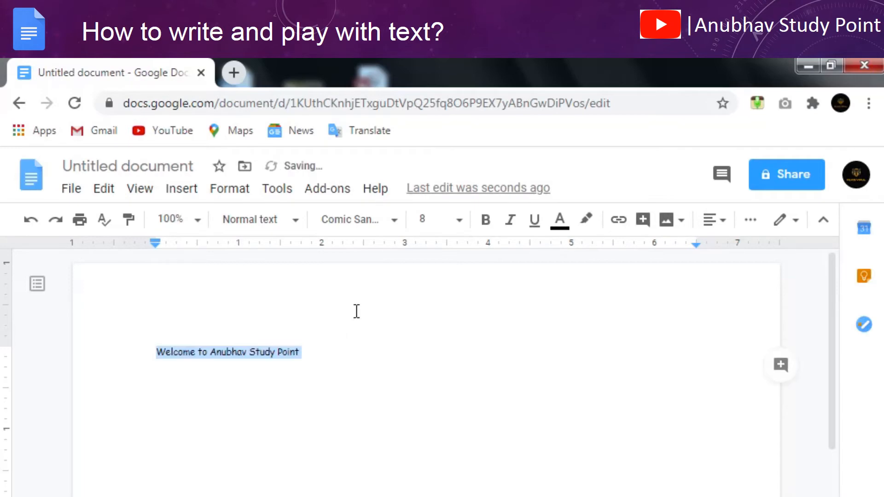
Set the font size of the welcome line to 30 and deselect it.
left_click(458, 220)
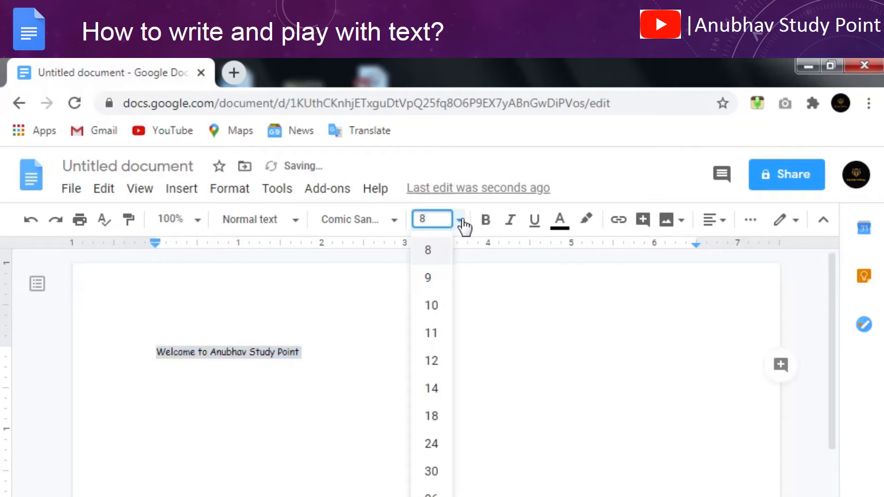
left_click(430, 470)
left_click(422, 444)
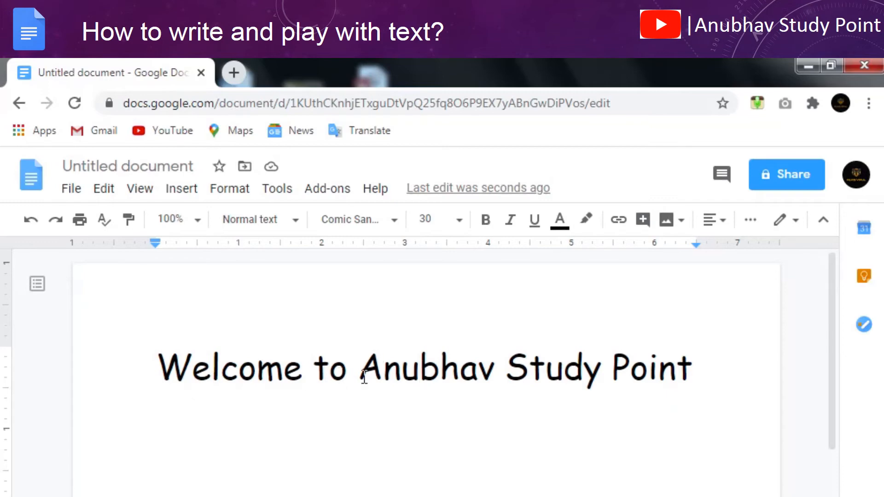
Make the word "Anubhav" in the welcome line bold.
left_click_drag(361, 370, 493, 368)
left_click(486, 220)
left_click(506, 424)
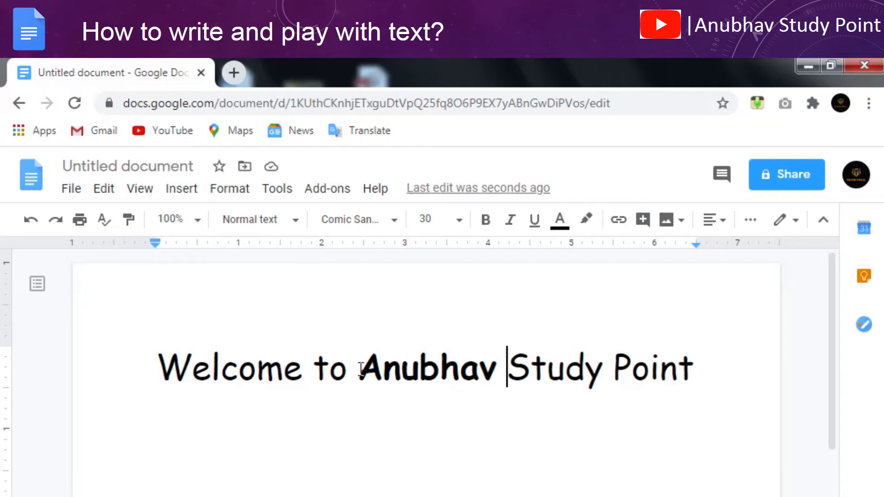
Select the bold word "Anubhav" in the welcome line.
left_click_drag(361, 368, 495, 368)
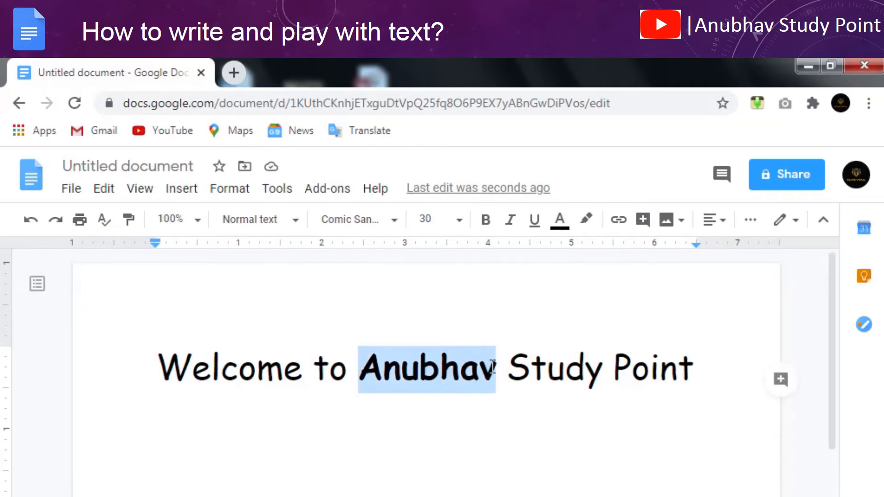